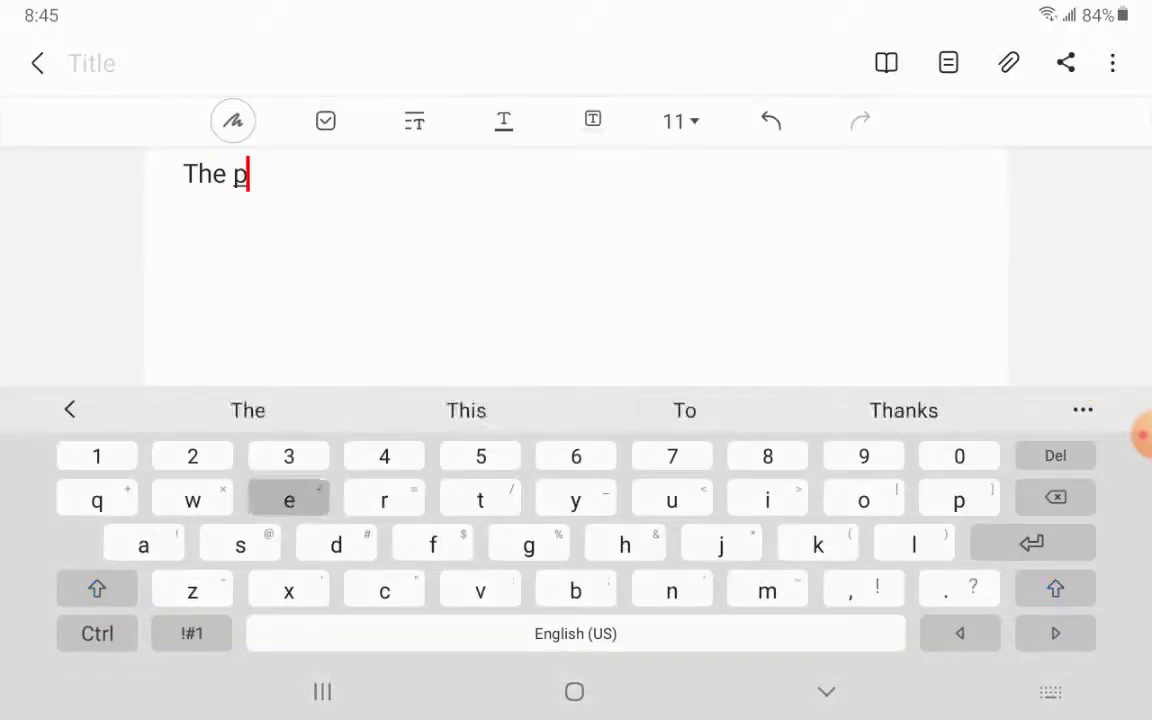
text(et sim guy)
Type 'The pet sim guy' and 'Famousflyer76' on separate lines, then begin a third line.
key(Return)
click(97, 589)
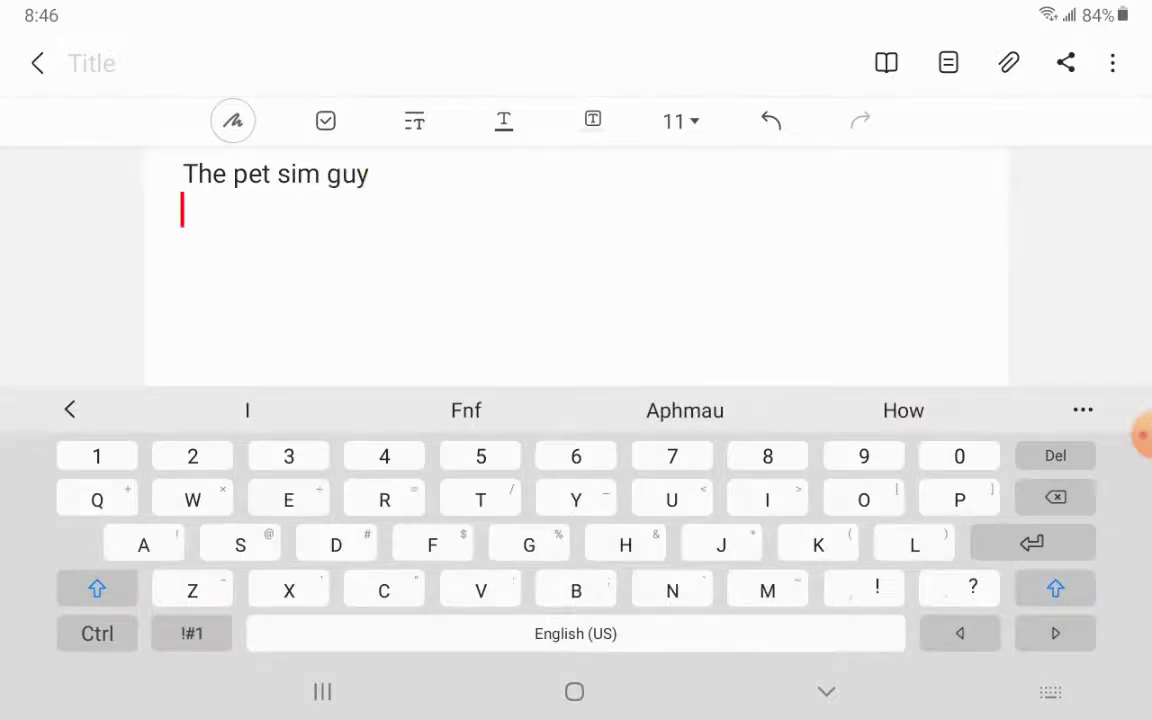
text(Famo)
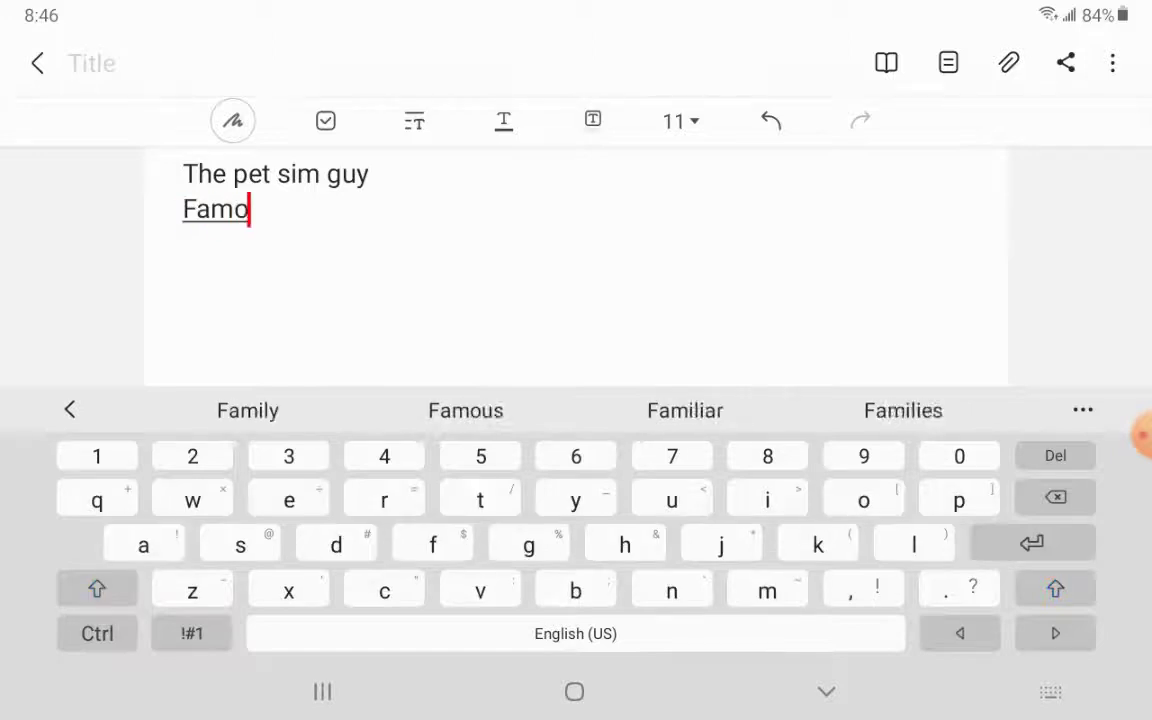
text(usflyer76)
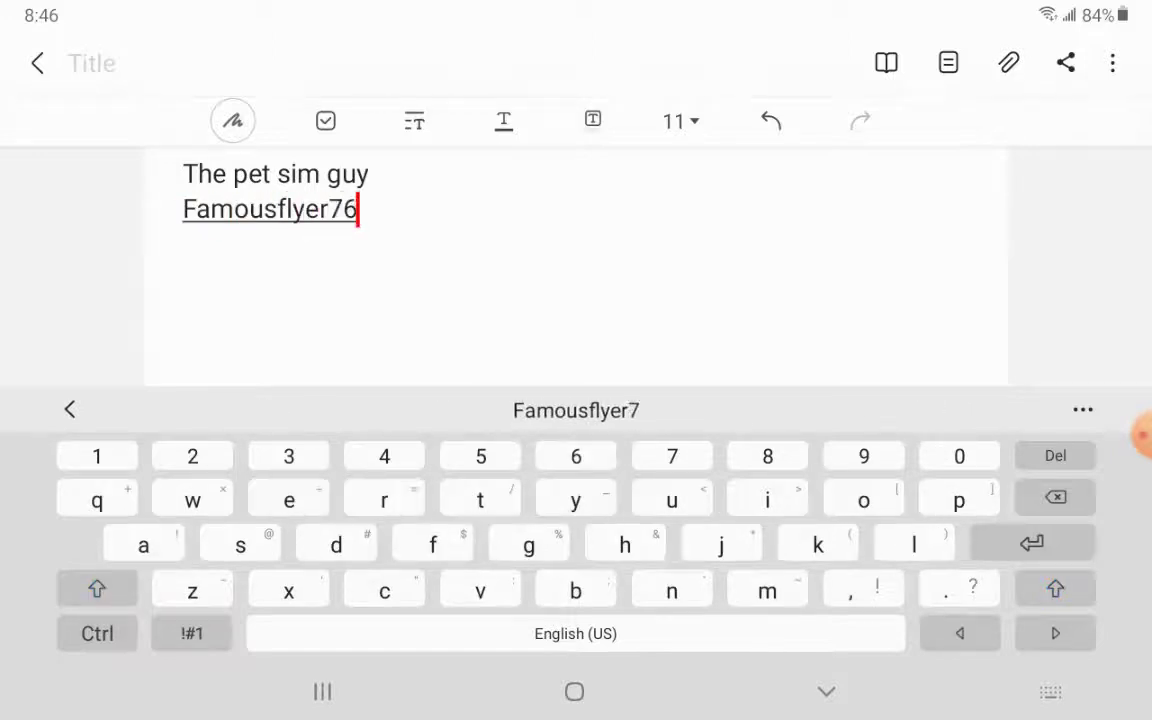
key(Return)
text(Aka )
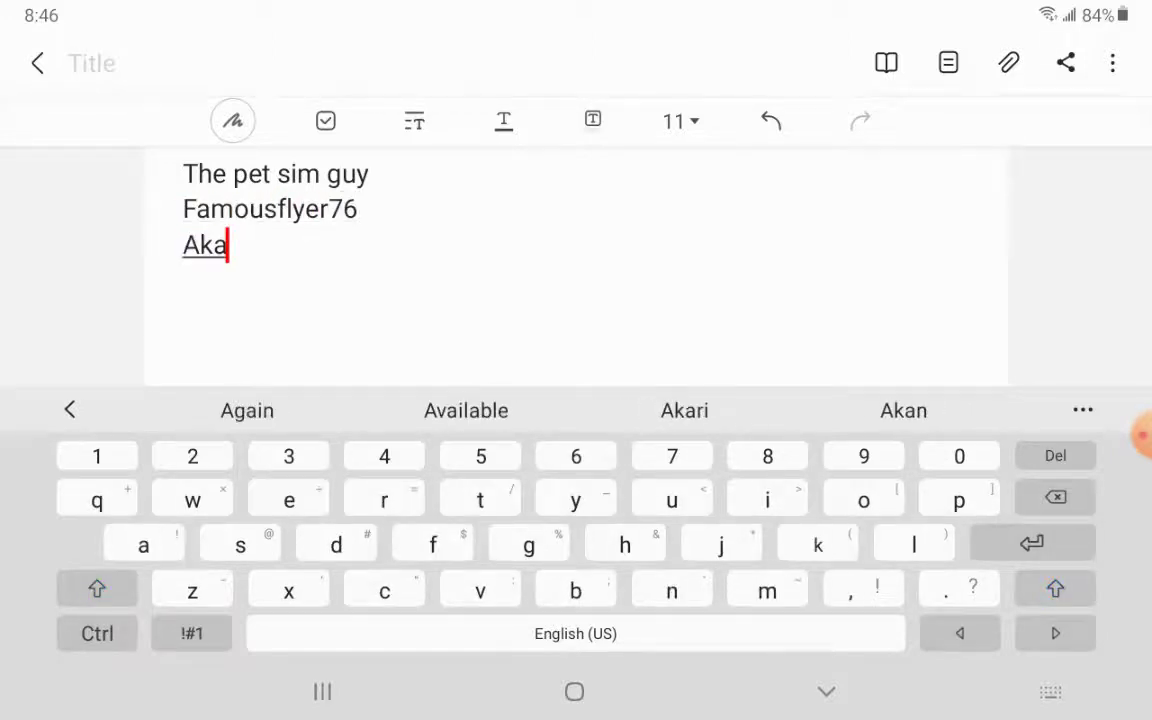
text(stil)
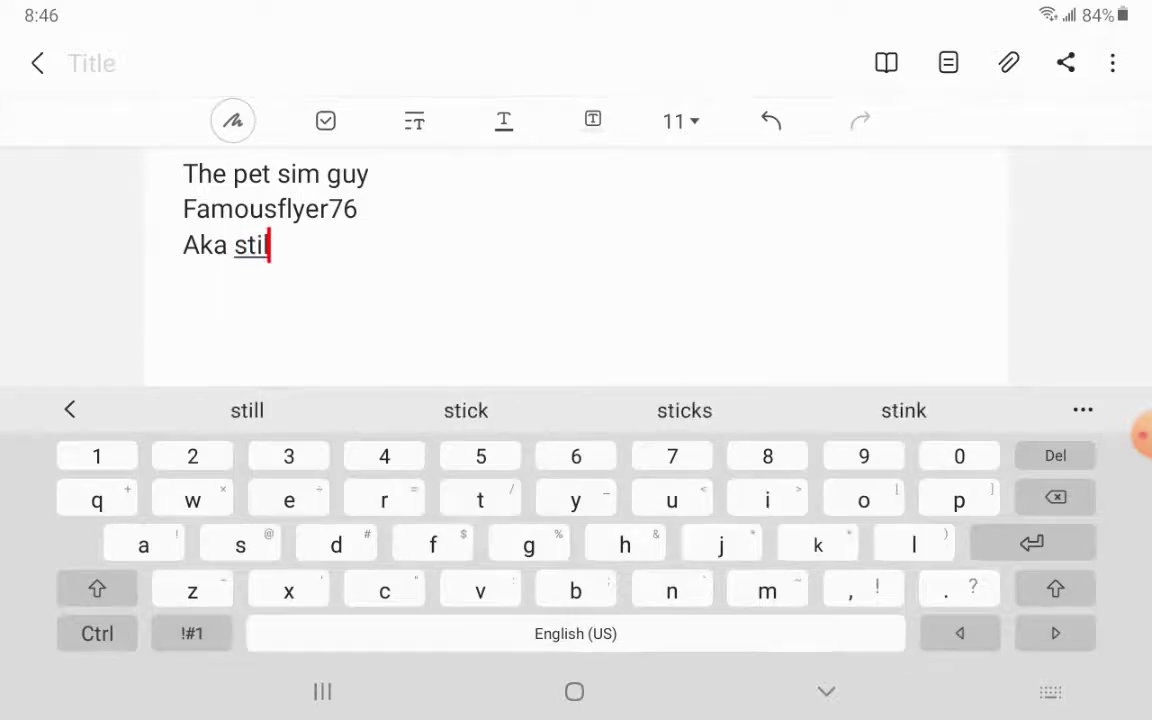
text(ltotal)
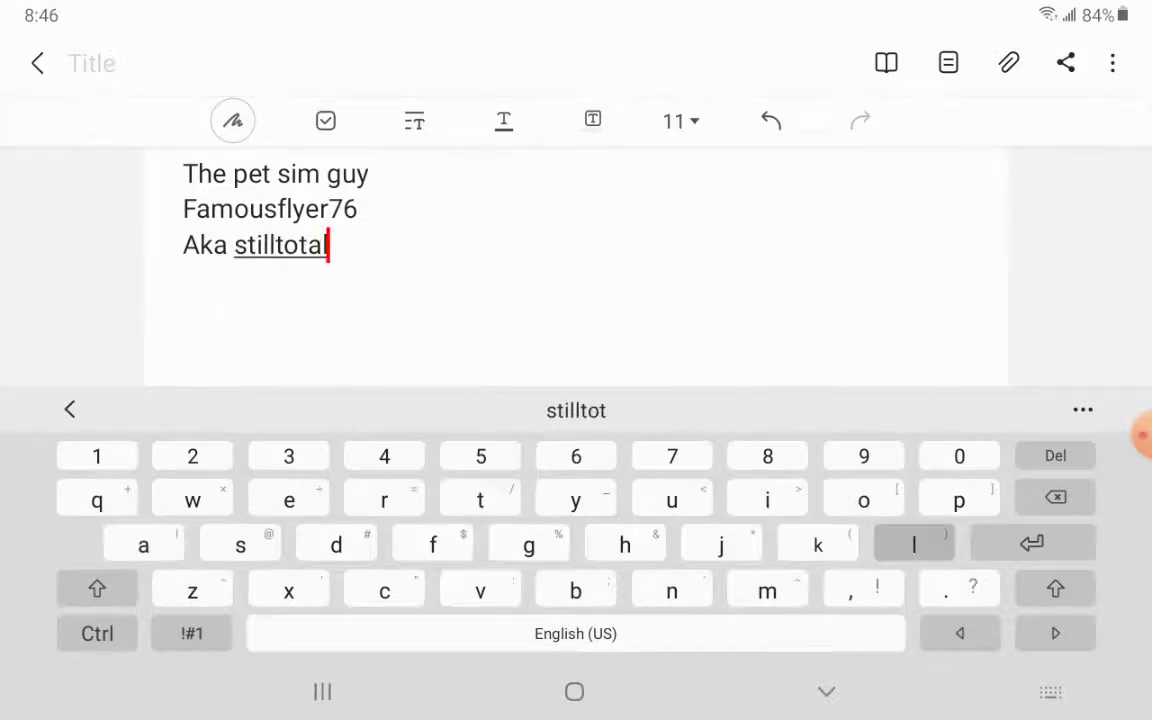
text(lyrandom)
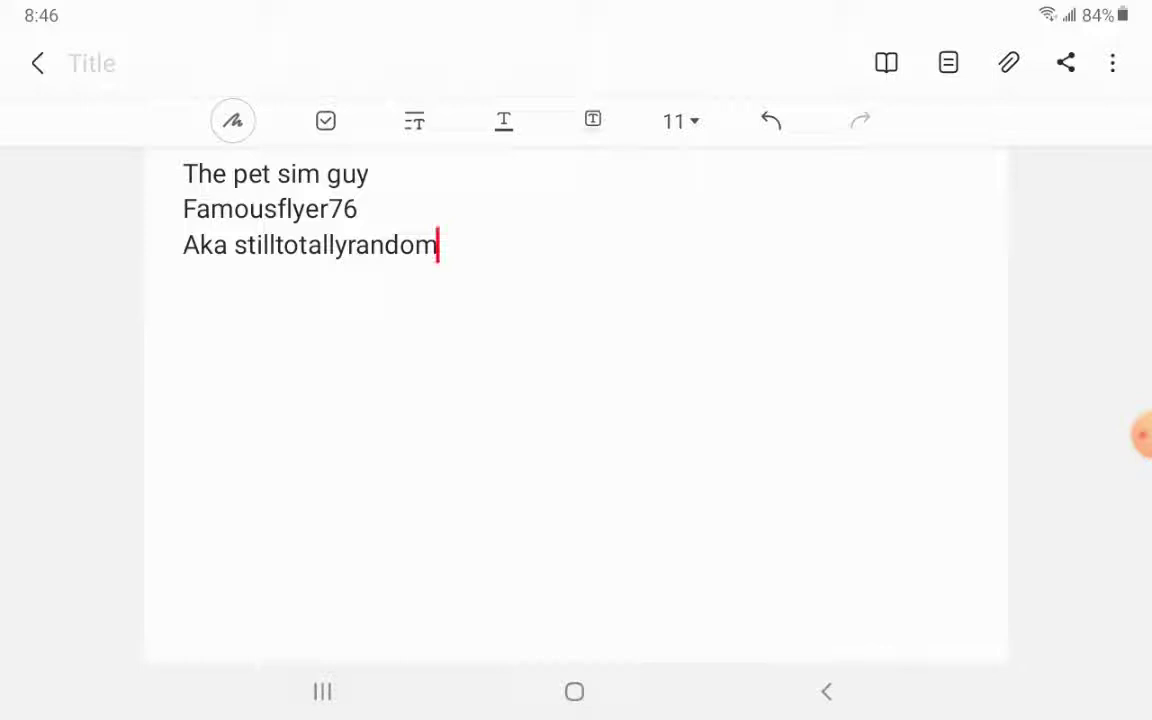
In handwriting mode, draw the cat's square head and tall ears below the typed lines.
click(232, 120)
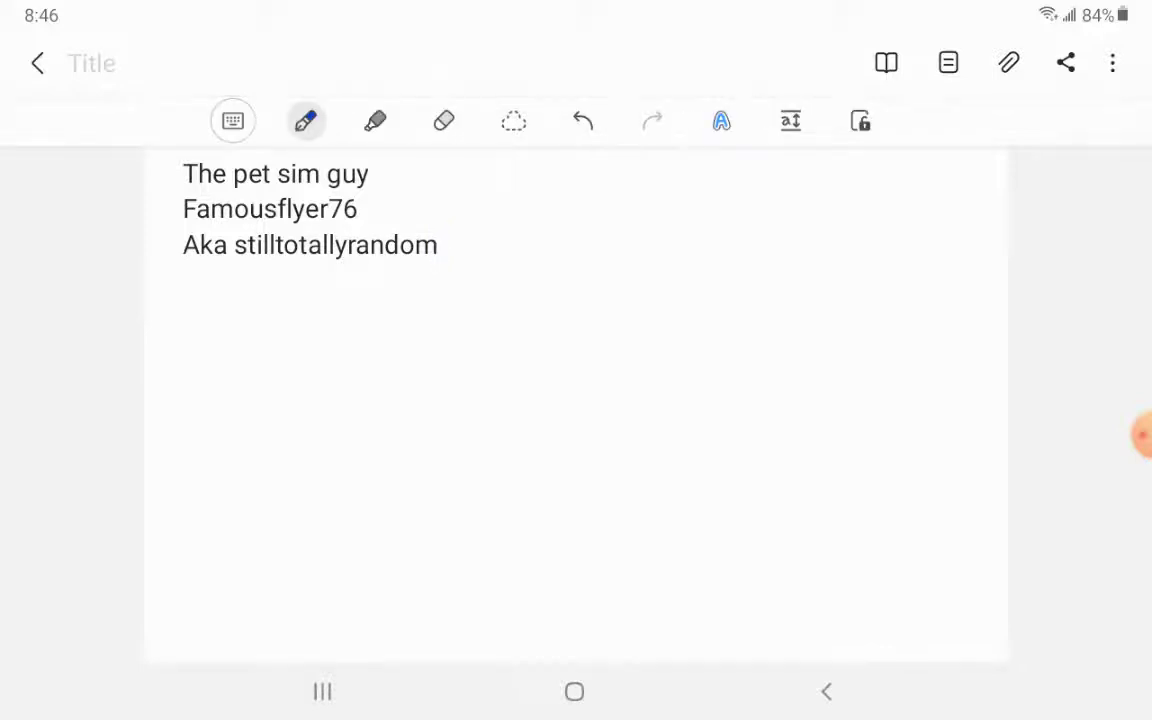
mouse_move(357, 577)
mouse_down()
mouse_move(575, 600)
mouse_move(610, 395)
mouse_move(370, 480)
mouse_move(360, 575)
mouse_up()
drag(413, 372, 468, 410)
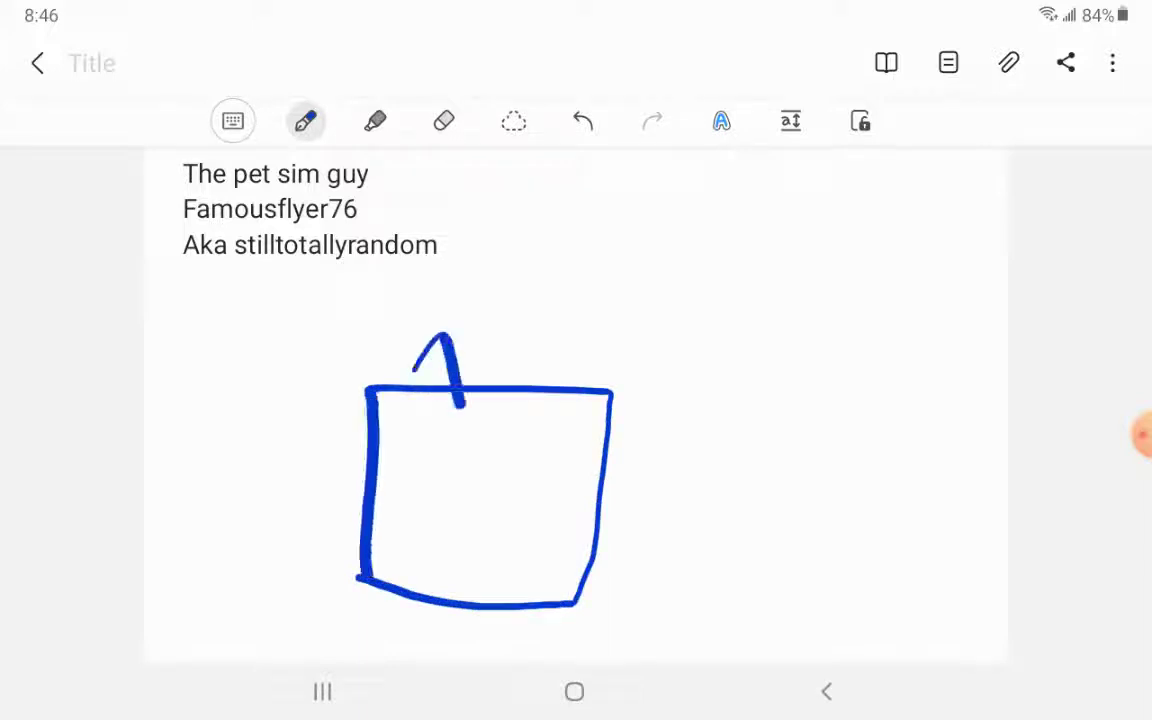
drag(525, 385, 580, 420)
mouse_move(395, 395)
mouse_down()
mouse_move(440, 175)
mouse_move(510, 210)
mouse_move(475, 400)
mouse_move(558, 215)
mouse_move(668, 260)
mouse_up()
drag(668, 260, 585, 400)
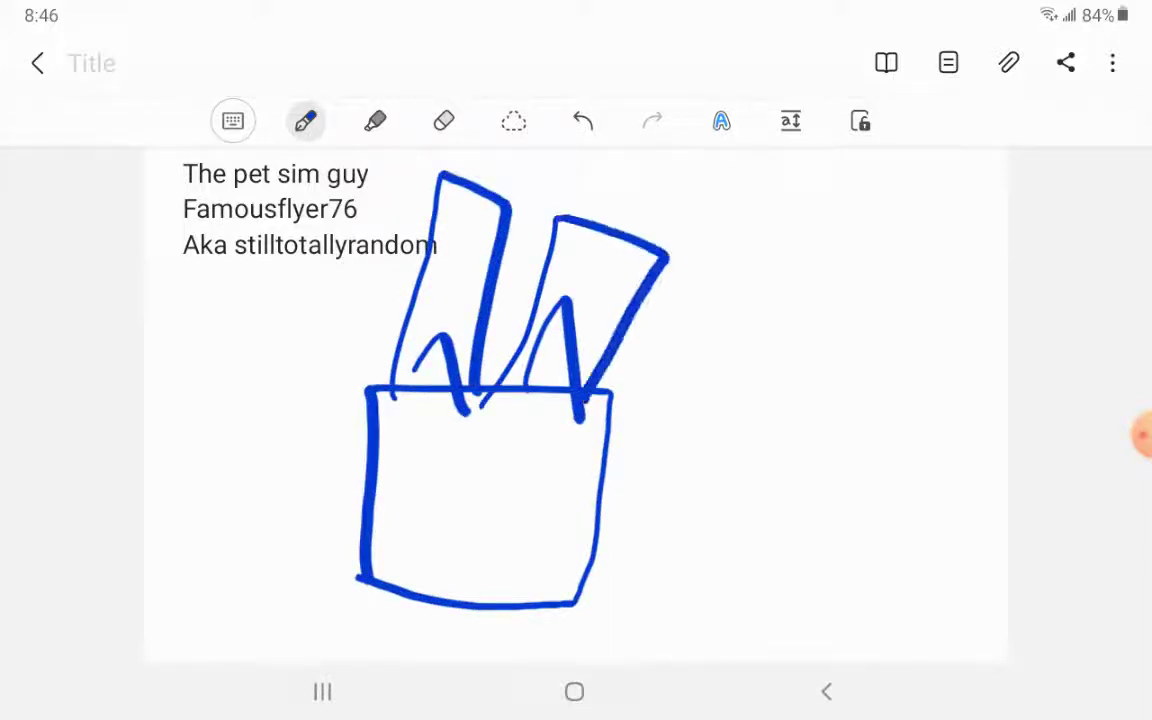
Add the cat's legs, two dot eyes and a wavy mouth.
mouse_move(390, 595)
mouse_down()
mouse_move(395, 650)
mouse_move(450, 600)
mouse_move(495, 655)
mouse_move(540, 615)
mouse_up()
click(430, 448)
click(542, 445)
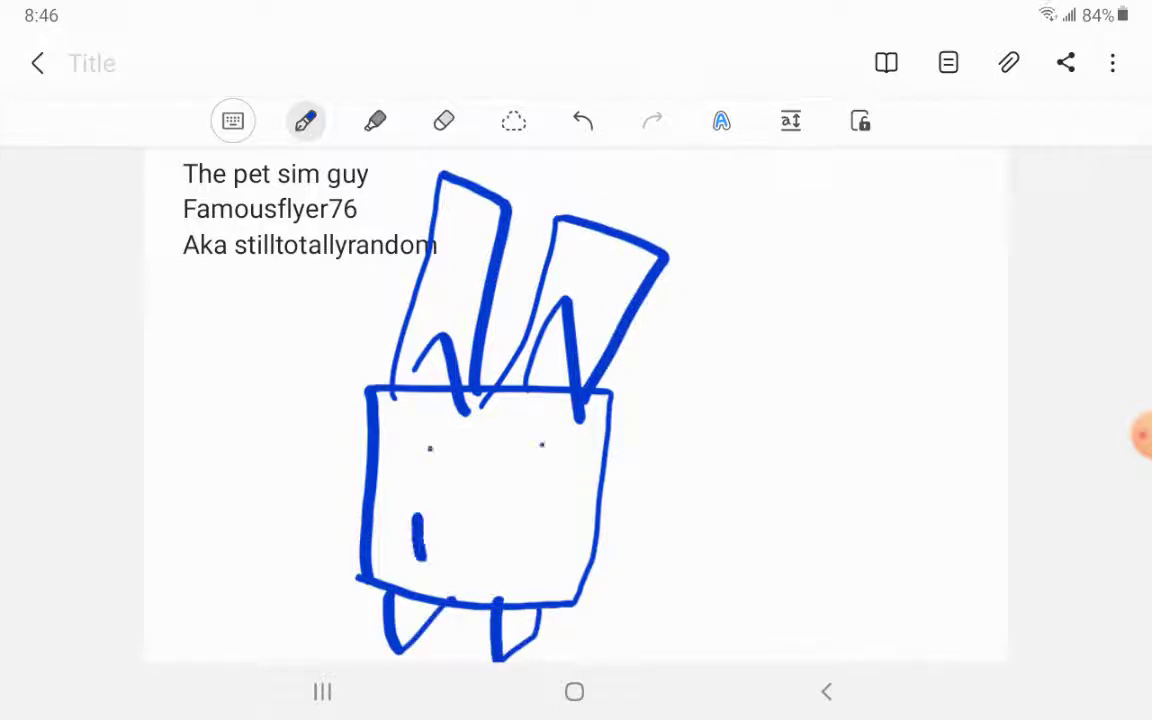
drag(415, 515, 505, 585)
drag(505, 585, 580, 520)
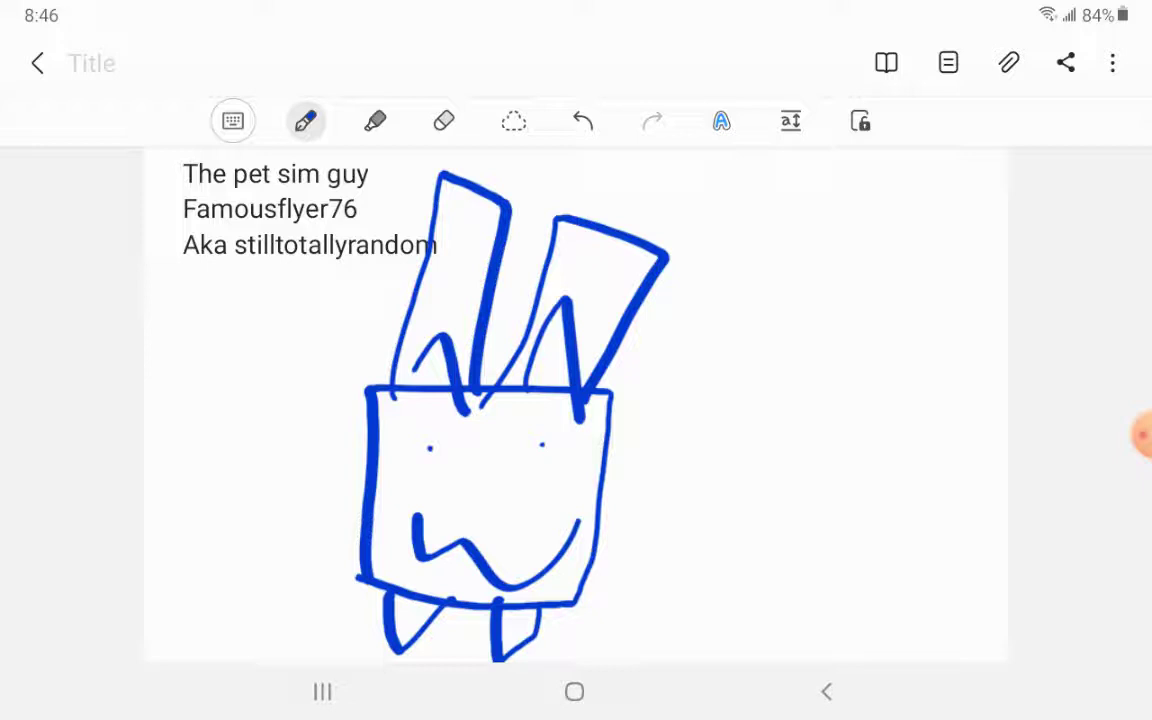
Erase the entire blue cat sketch with the eraser tool.
click(444, 121)
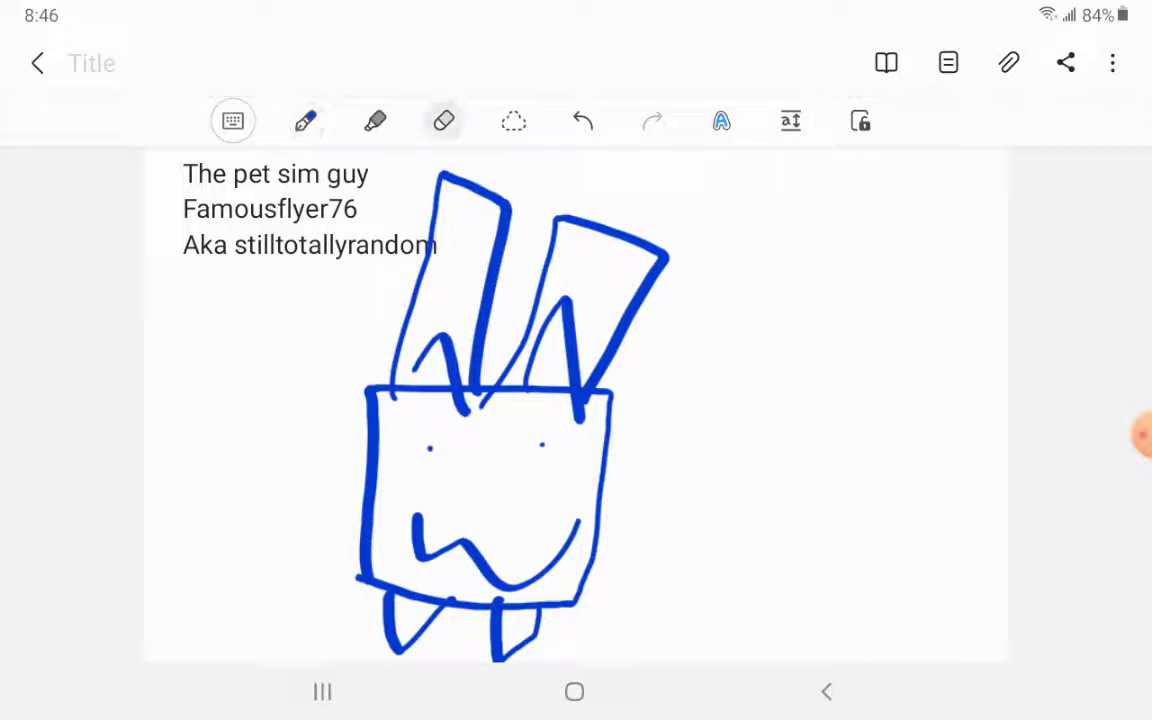
mouse_move(278, 300)
mouse_down()
mouse_move(825, 287)
mouse_move(577, 355)
mouse_move(279, 516)
mouse_move(680, 400)
mouse_move(362, 450)
mouse_move(713, 443)
mouse_move(279, 575)
mouse_up()
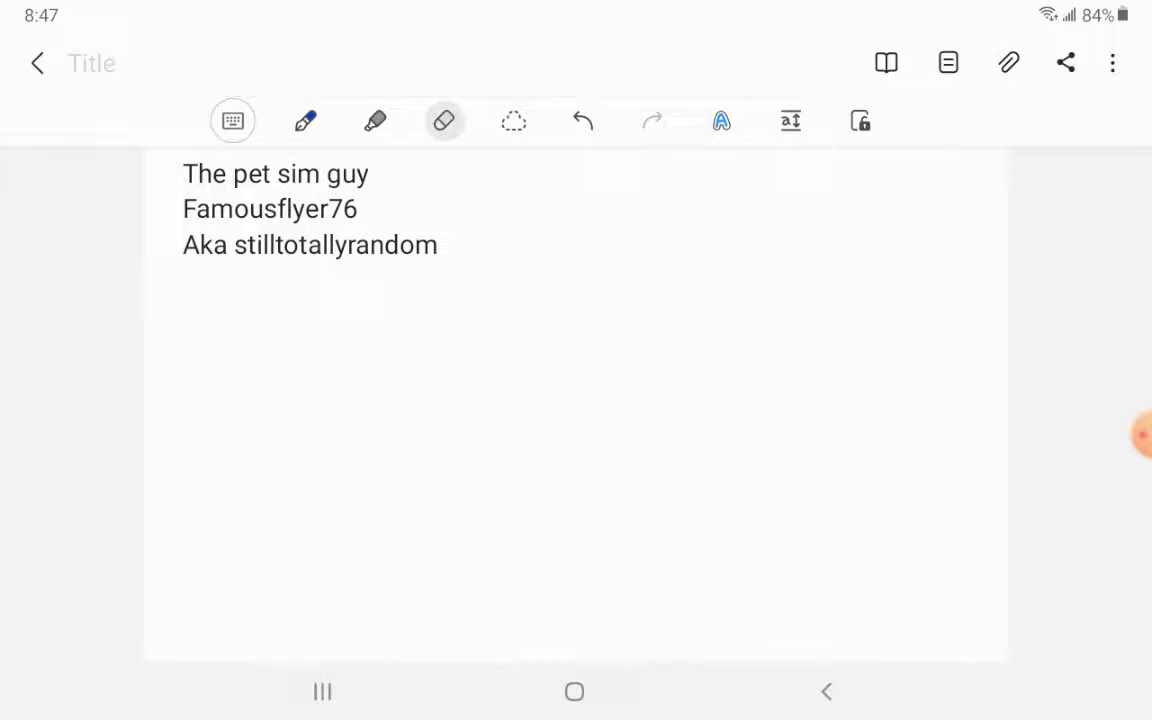
Return to text mode, hide the keyboard, then place the cursor below the three names.
click(232, 121)
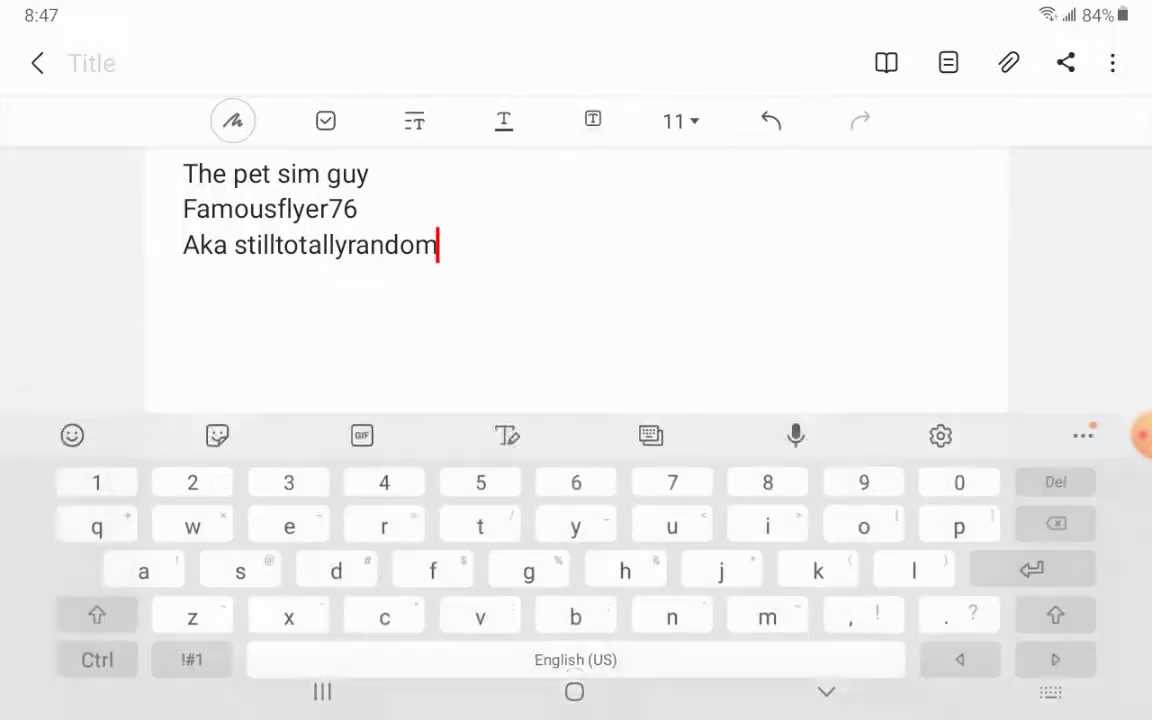
key(Escape)
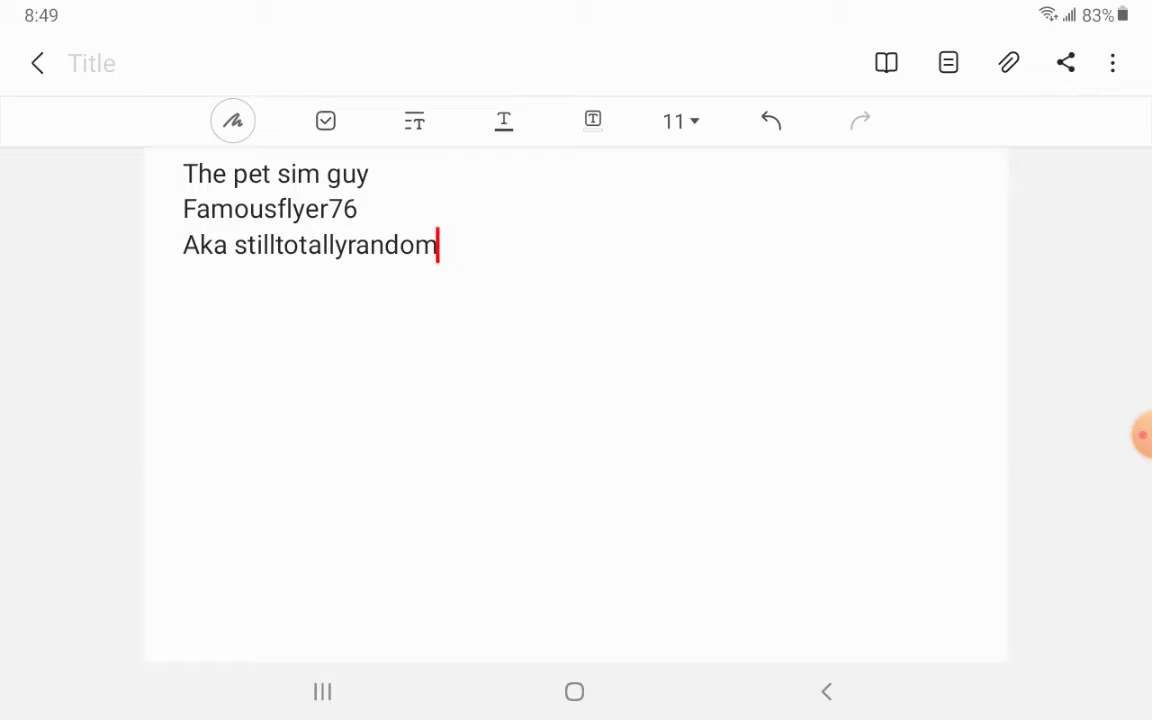
click(183, 283)
text(K)
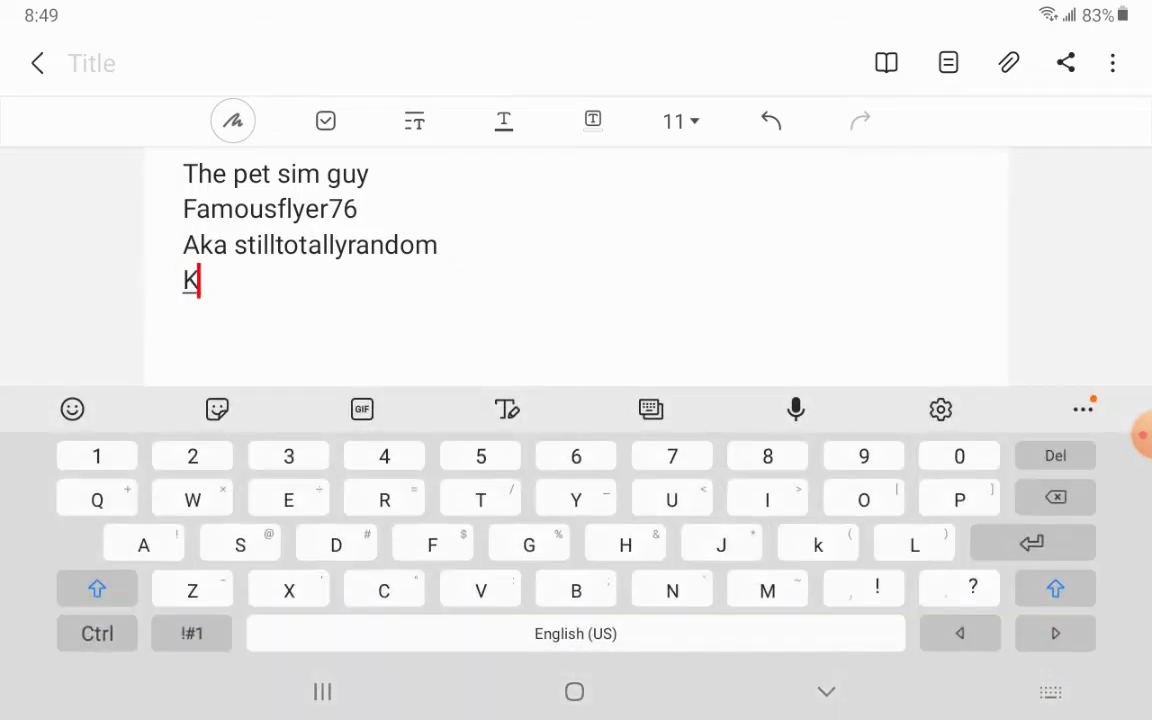
text(oystv)
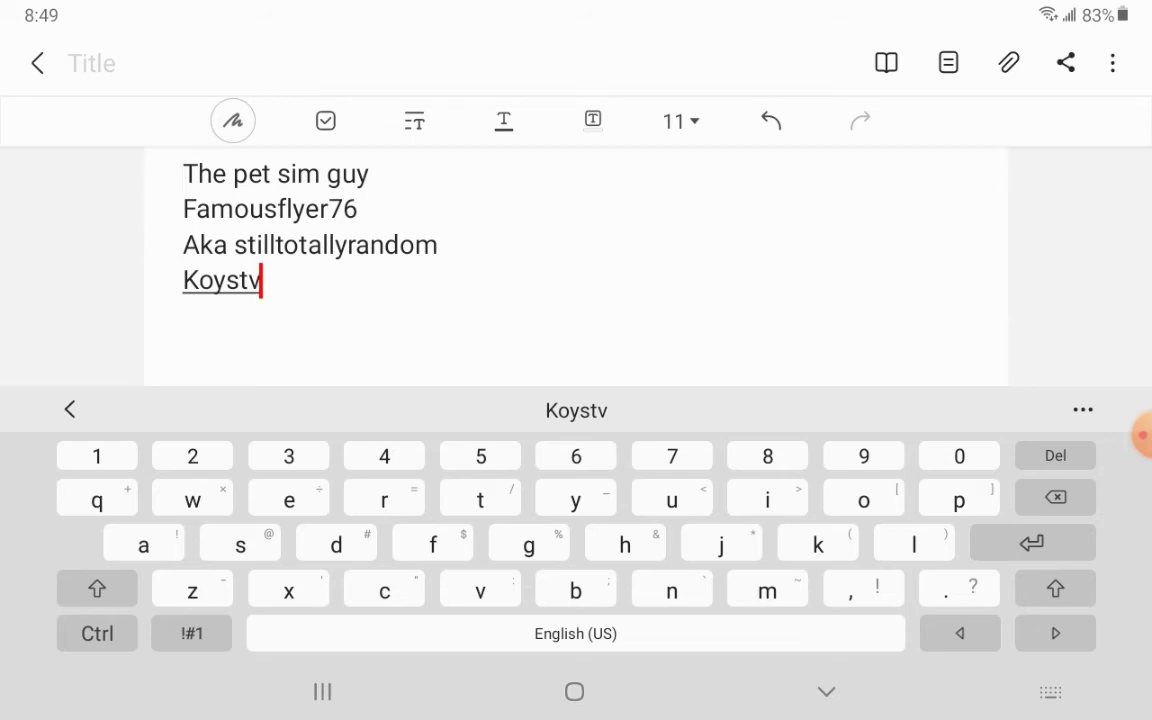
Hide the keyboard once 'Koystv' is typed on the fourth line.
click(826, 691)
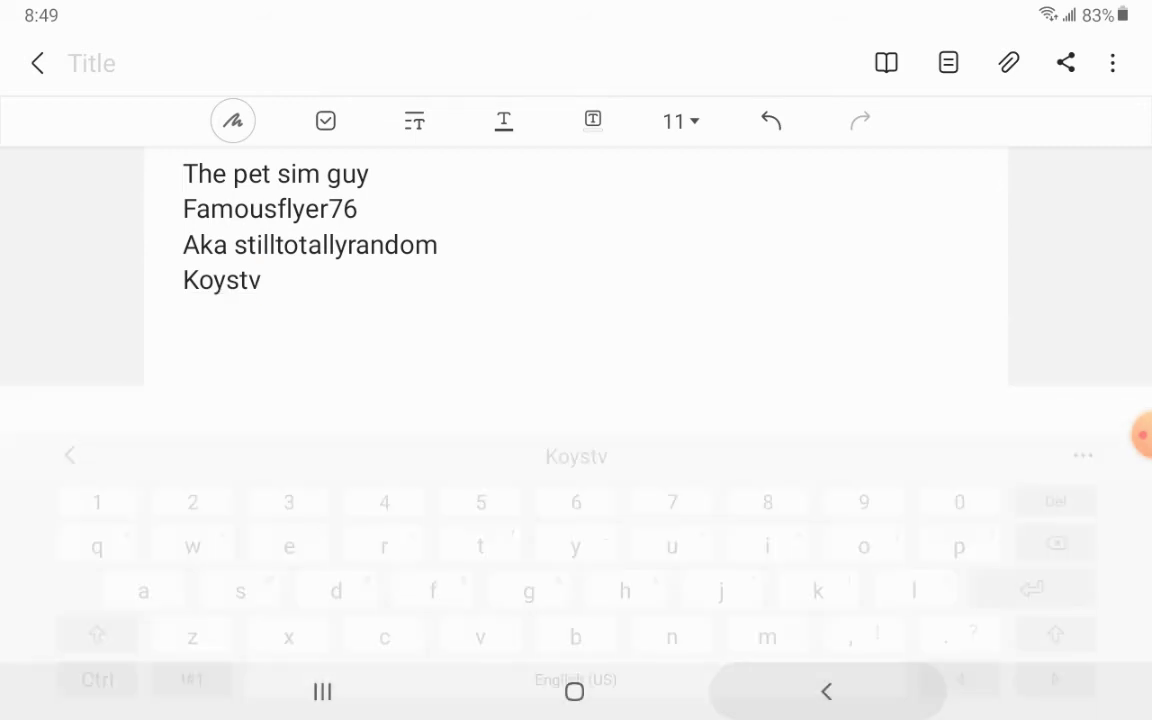